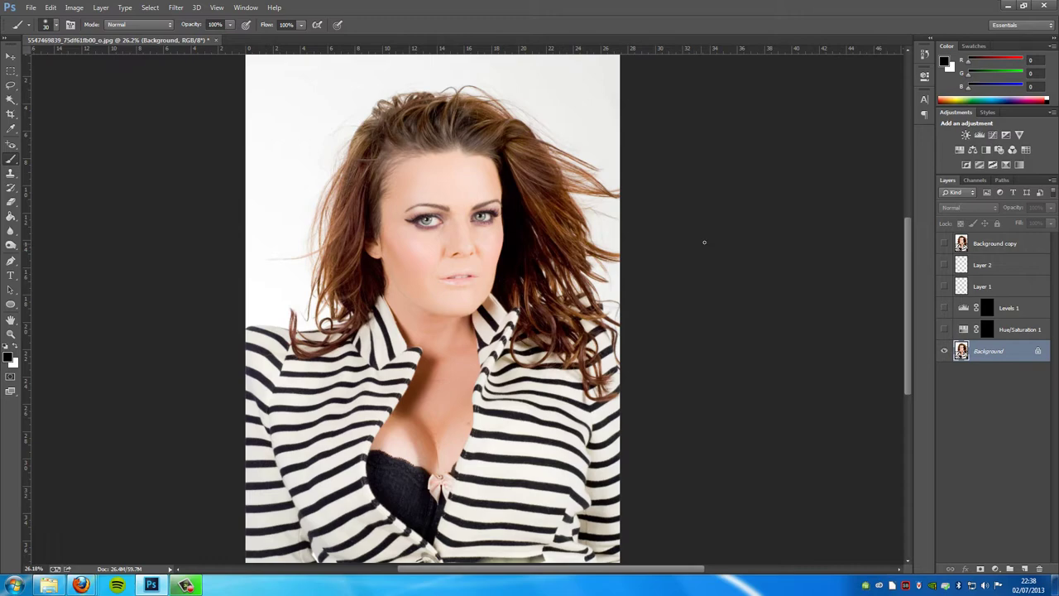
- Zoom the canvas from 26.2% to 88.9% onto the model's eyes
scroll(418, 221, up, 5)
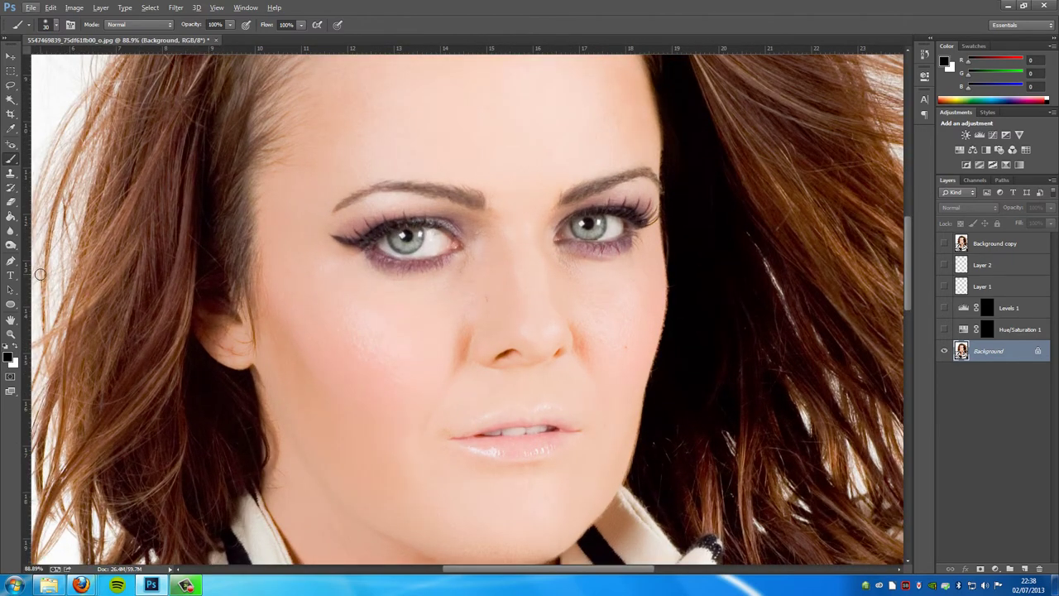
- Trace a curved Pen path around the left iris, zoomed to 169%
click(10, 262)
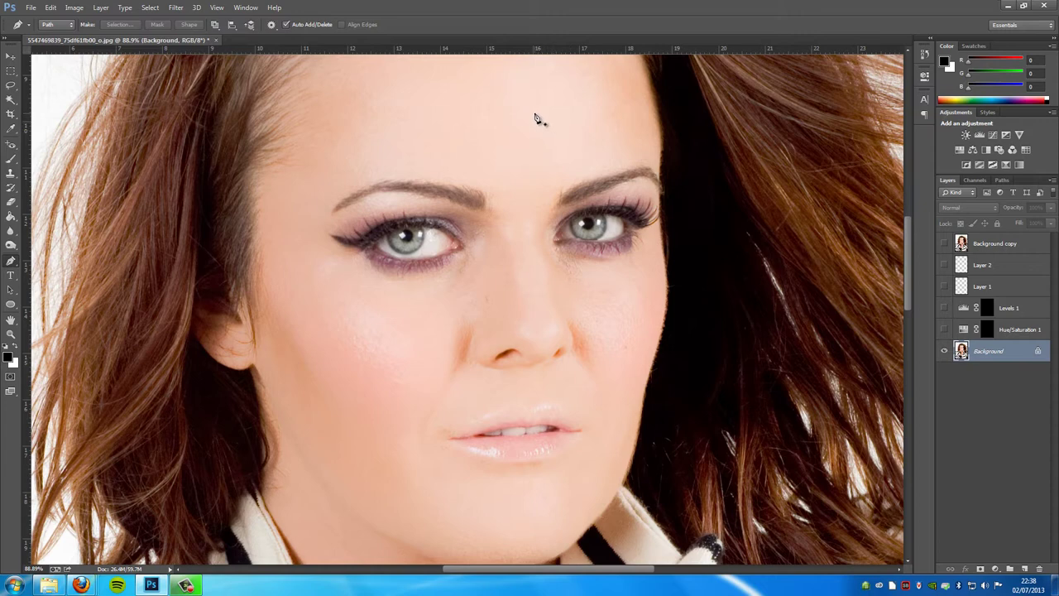
click(387, 235)
drag(420, 249, 429, 240)
scroll(421, 250, up, 5)
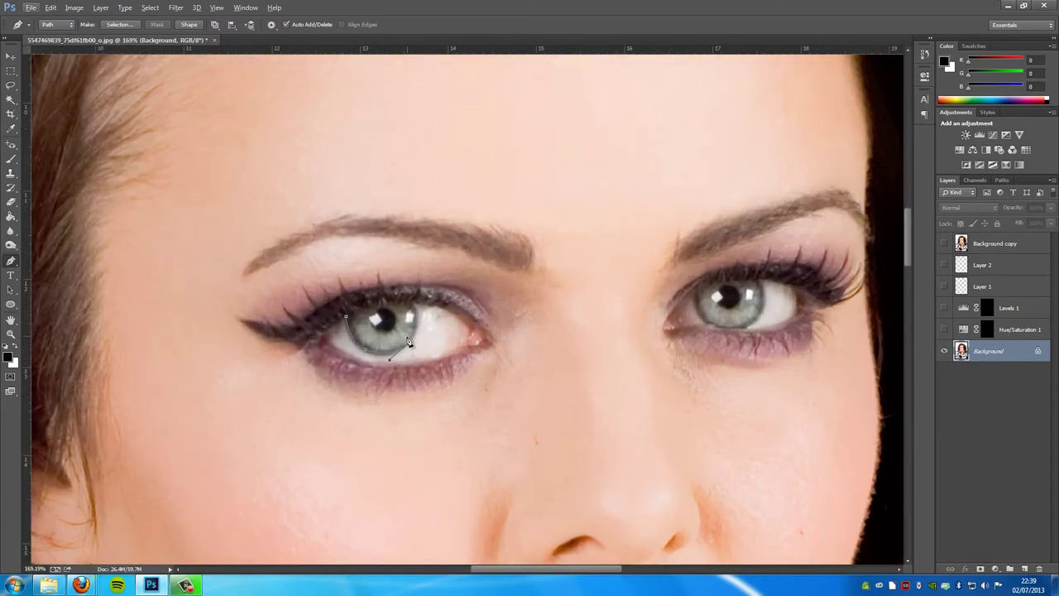
drag(408, 341, 415, 307)
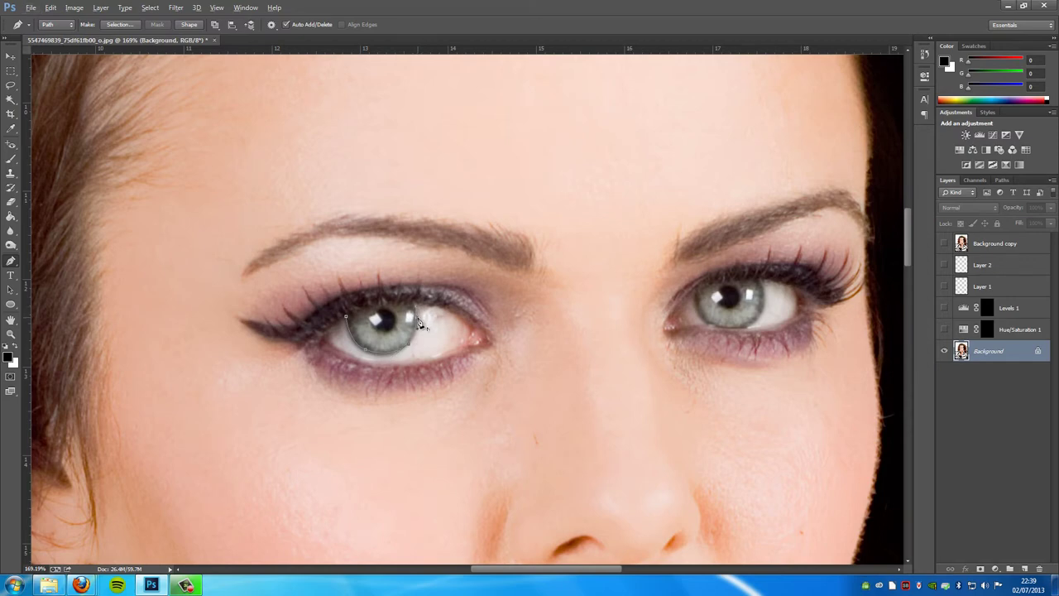
click(378, 302)
click(346, 312)
key(alt)
- Outline the right iris with a second curved Pen path
click(697, 290)
click(700, 319)
click(722, 330)
click(754, 326)
drag(733, 276, 698, 292)
- Convert both iris paths into a selection with a 0-pixel feather
right_click(397, 316)
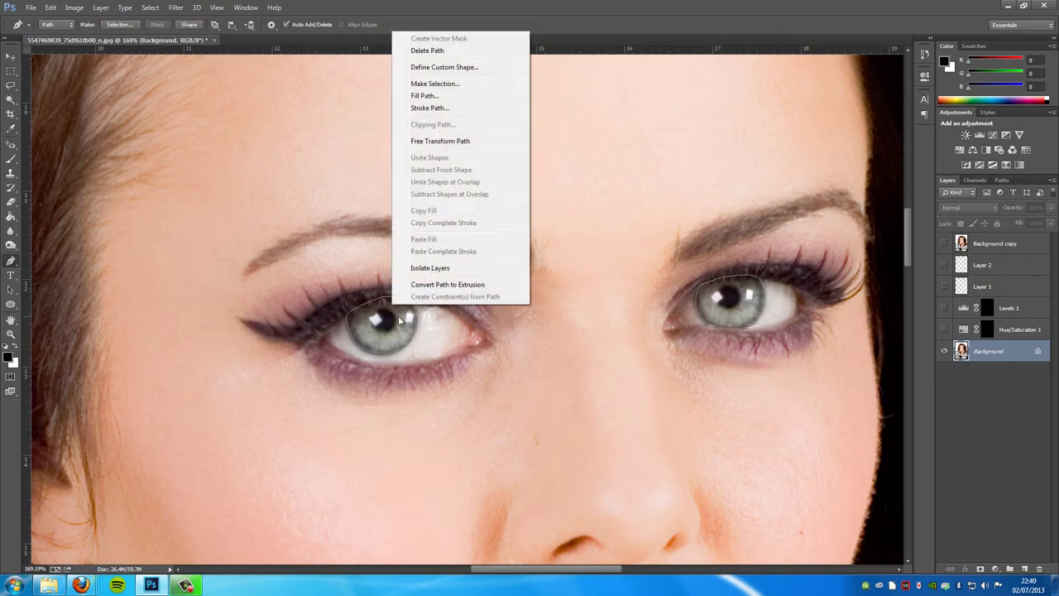
click(460, 84)
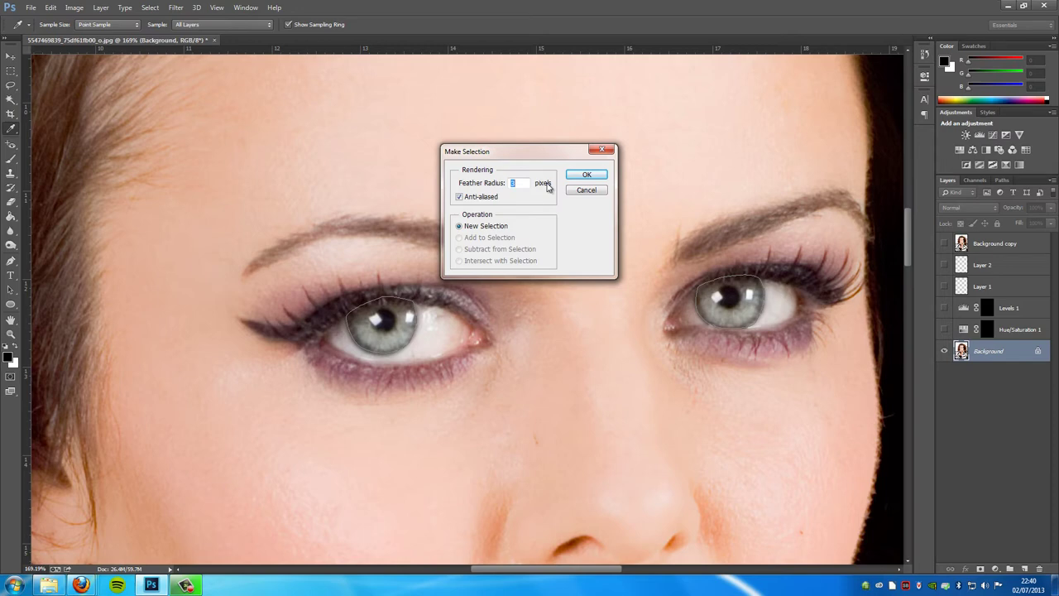
click(586, 174)
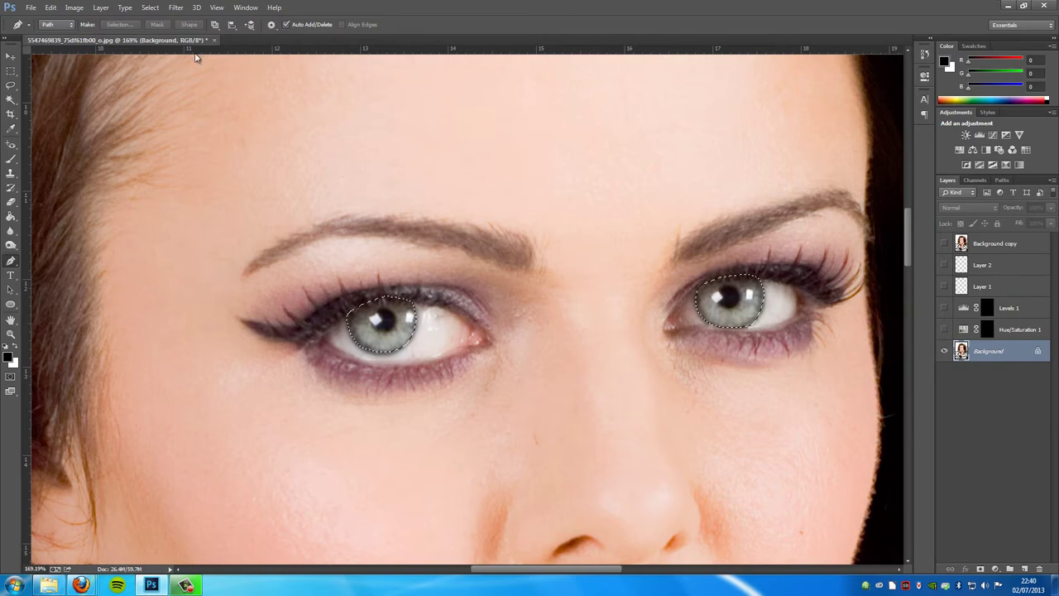
- Smooth the iris selection with a 5-pixel sample radius
click(152, 9)
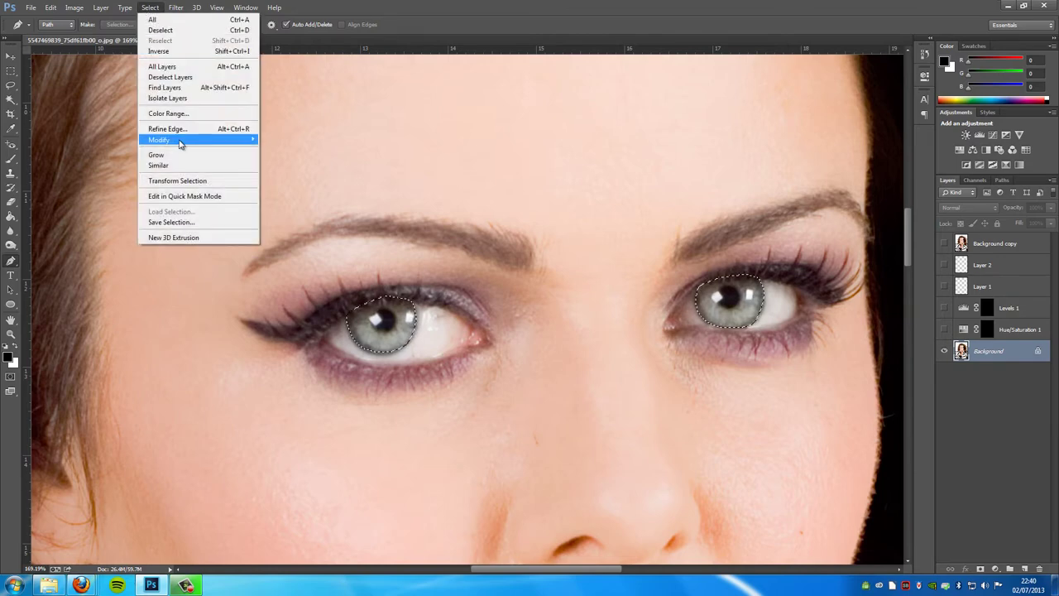
mouse_move(178, 140)
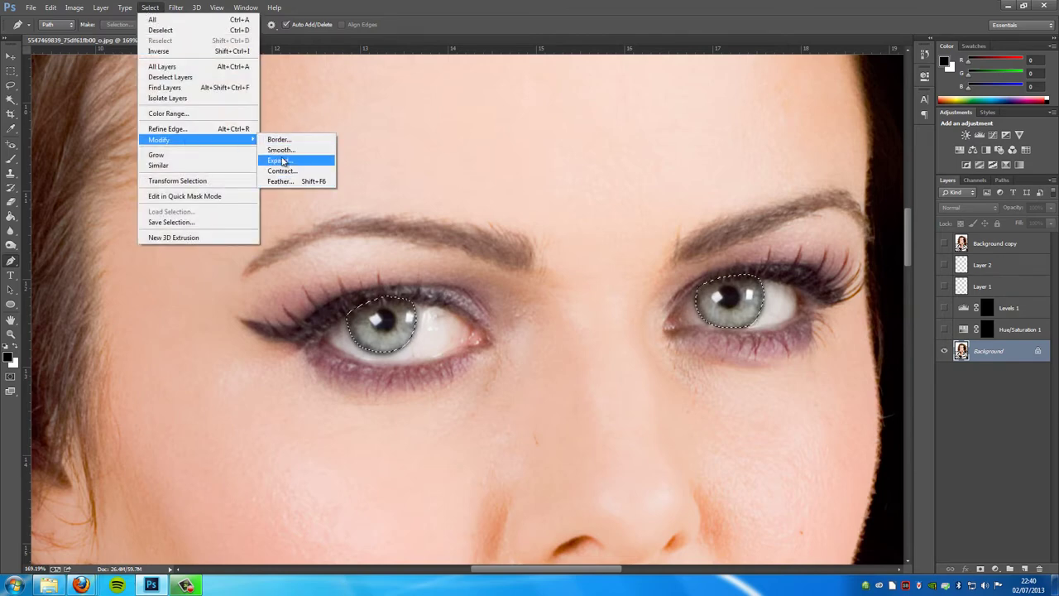
click(281, 151)
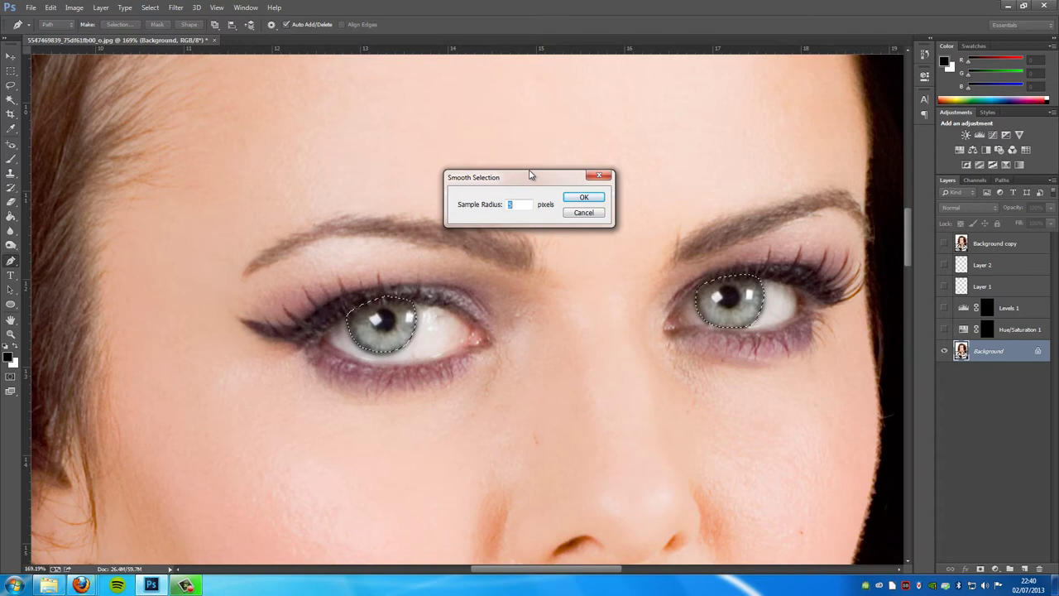
click(583, 197)
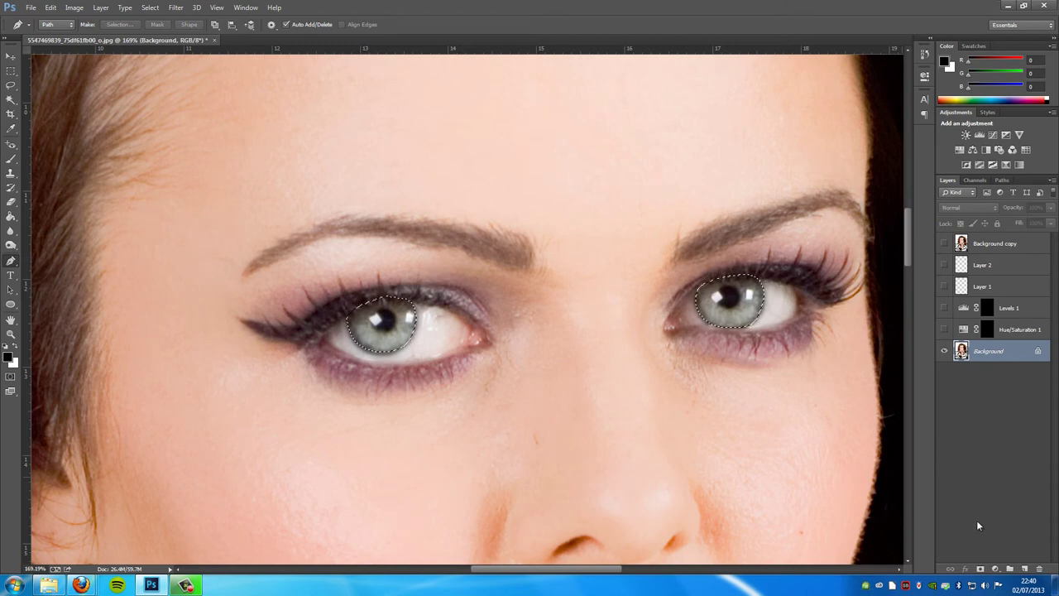
- Show Hue/Saturation 1 and colorize it with Hue 226, Saturation 35, Lightness -10
click(995, 570)
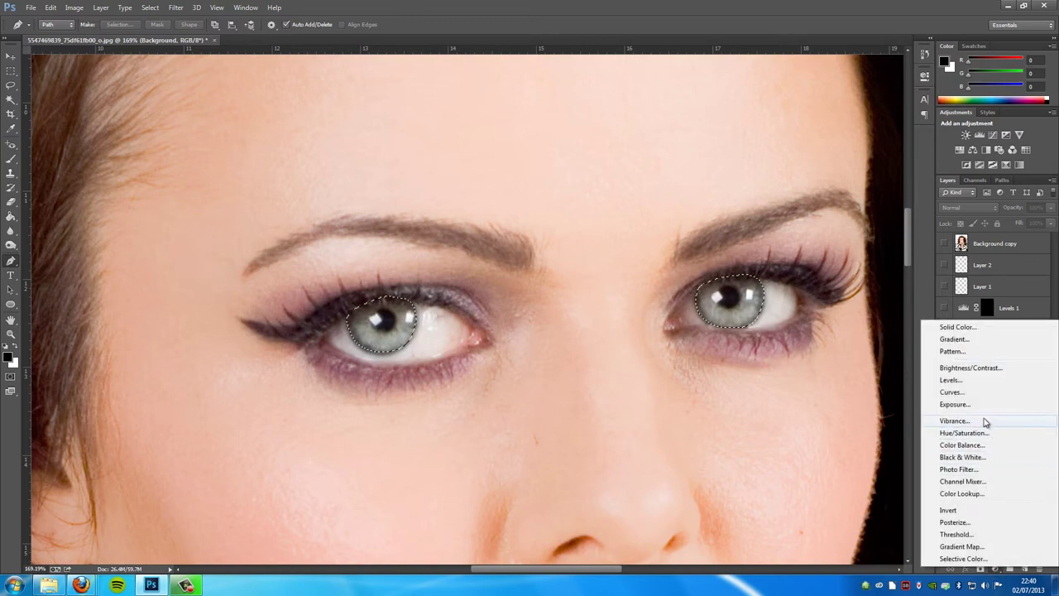
click(920, 286)
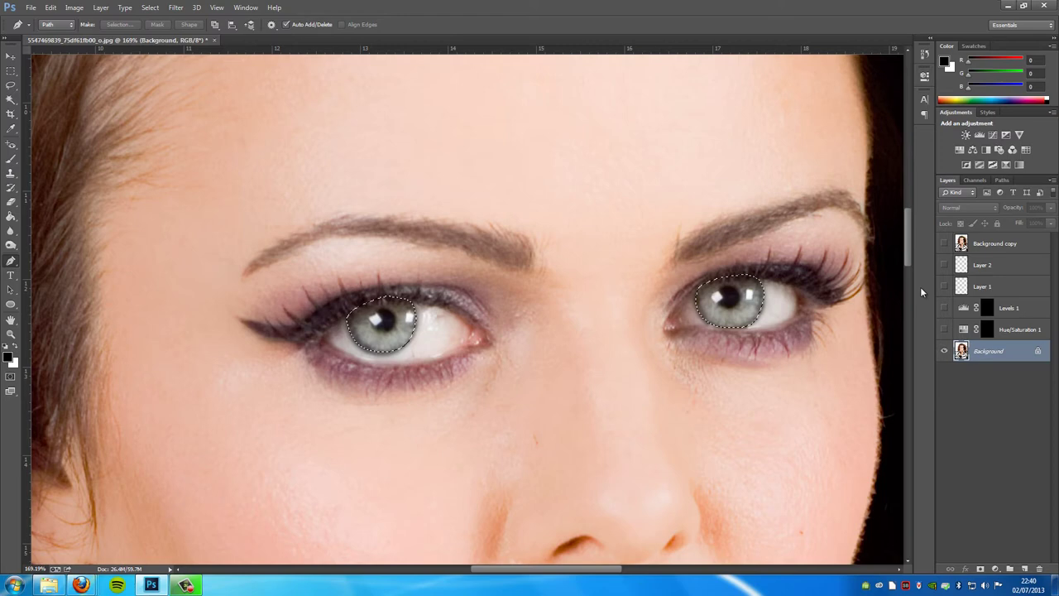
click(944, 329)
click(944, 330)
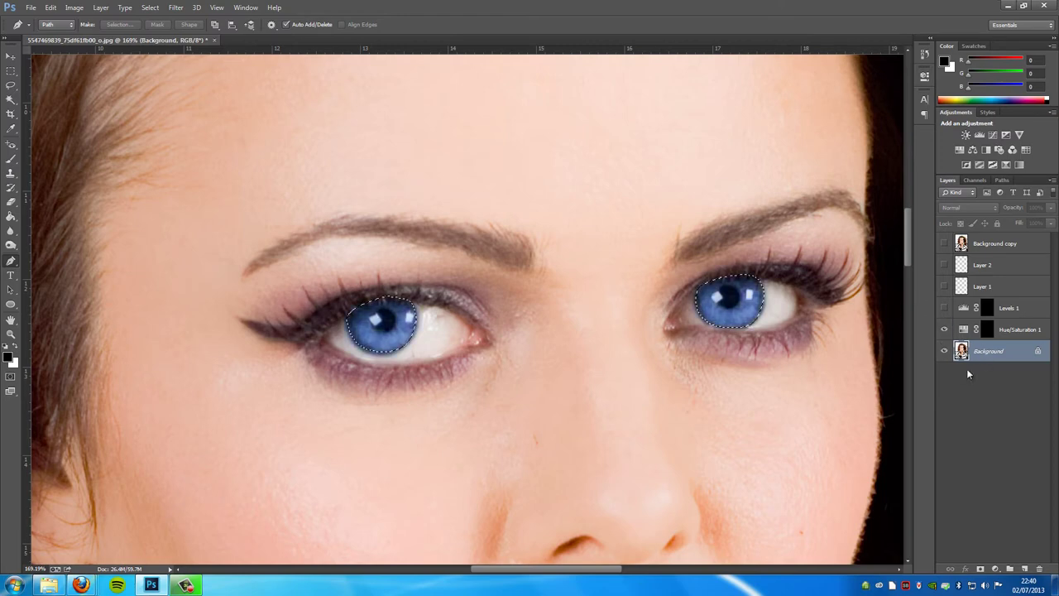
double_click(961, 330)
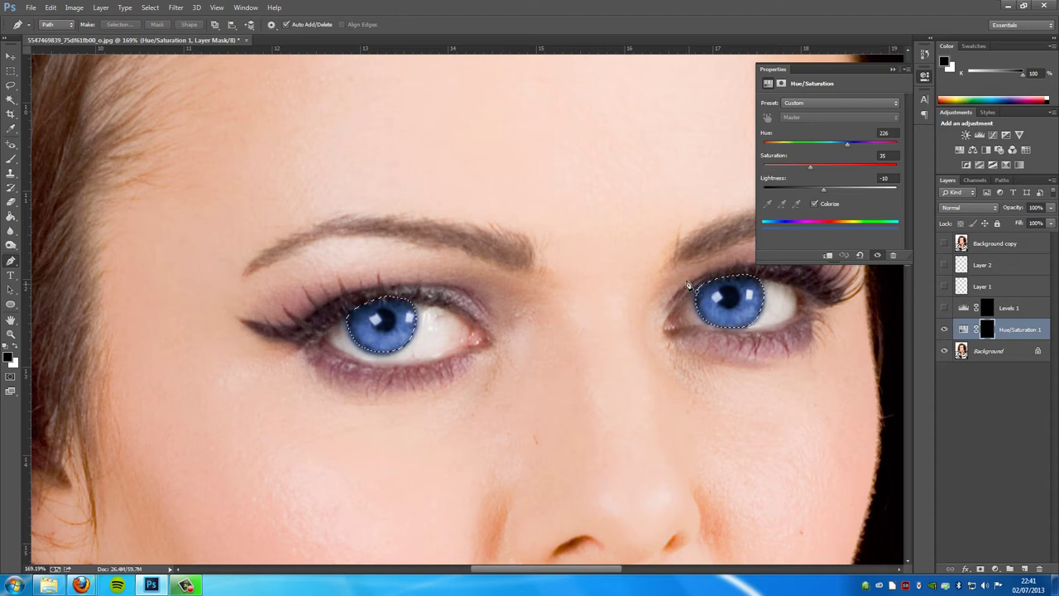
click(892, 69)
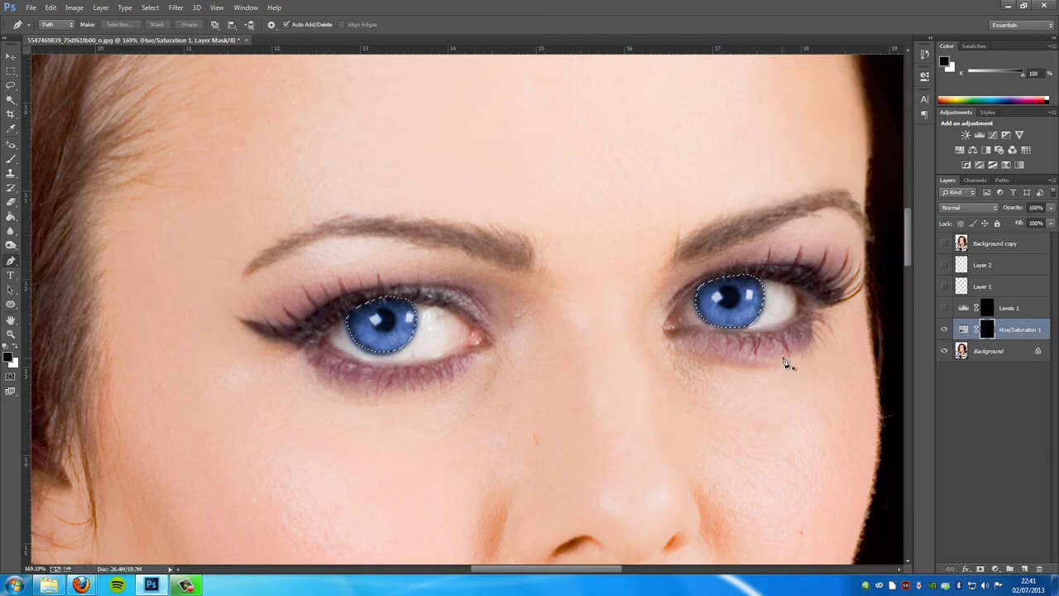
scroll(699, 347, down, 6)
scroll(699, 357, up, 3)
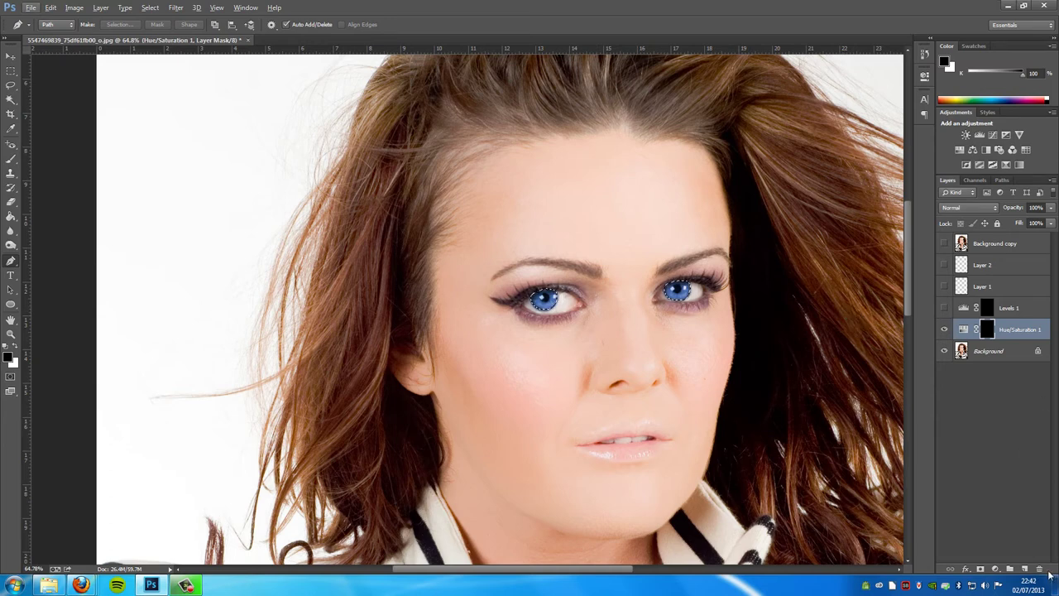
- Show Levels 1 with input levels 28, 1.00 and 211, then zoom into the eyes
click(995, 569)
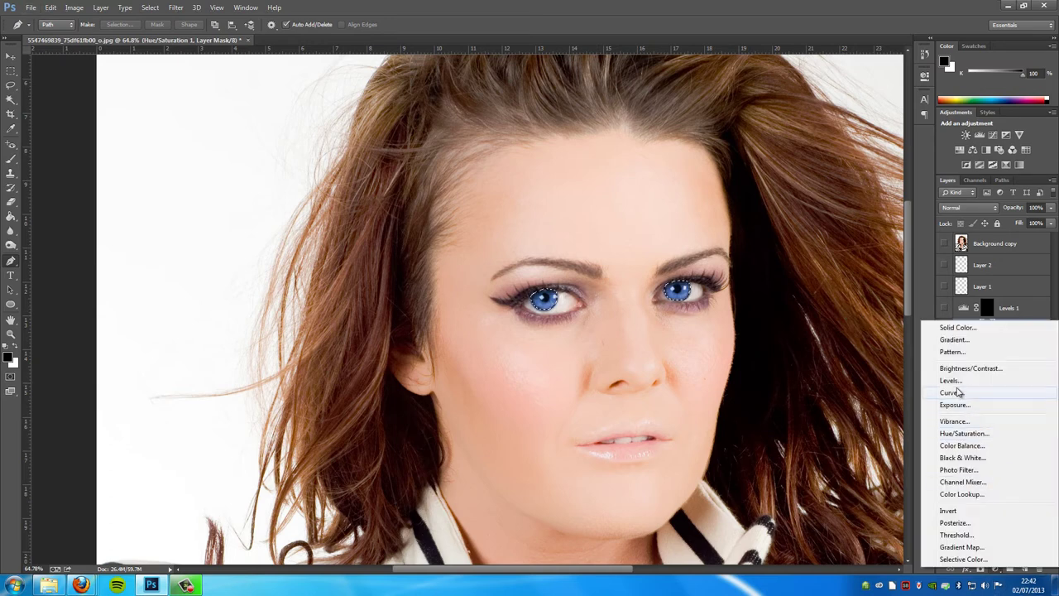
click(921, 297)
click(944, 308)
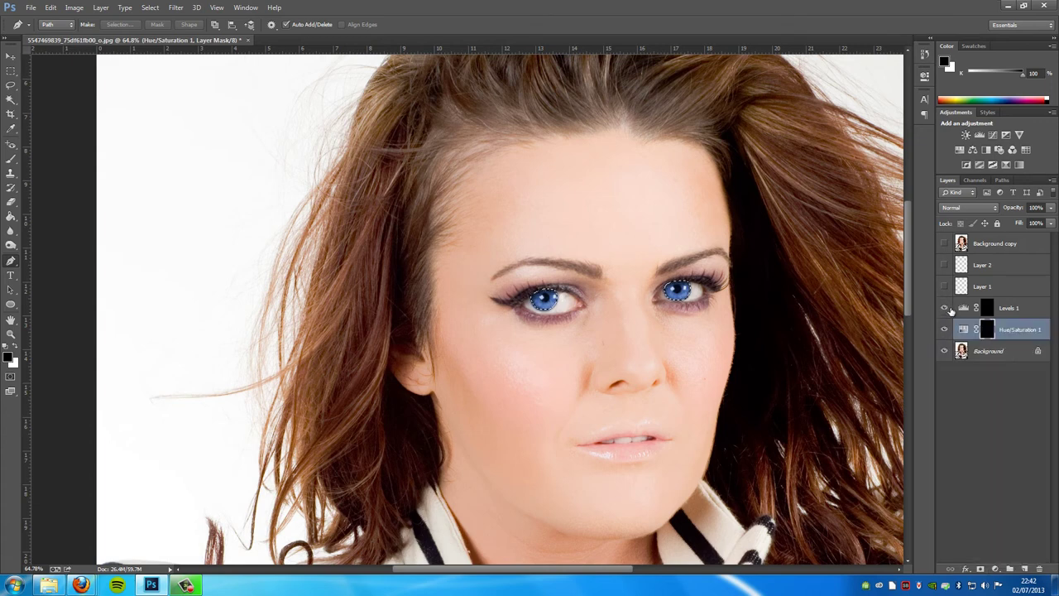
double_click(964, 308)
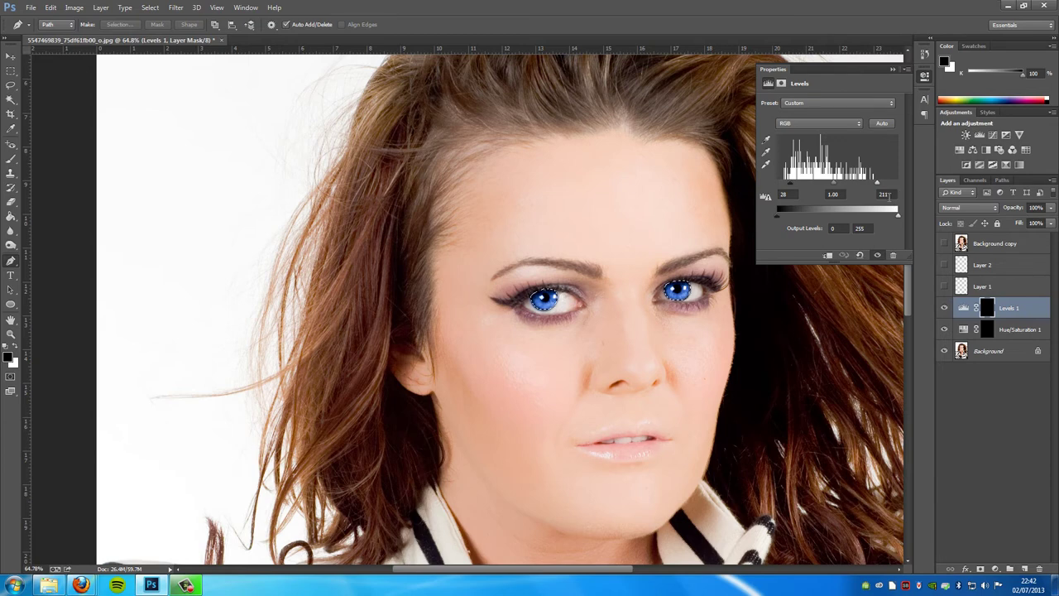
click(882, 194)
click(892, 69)
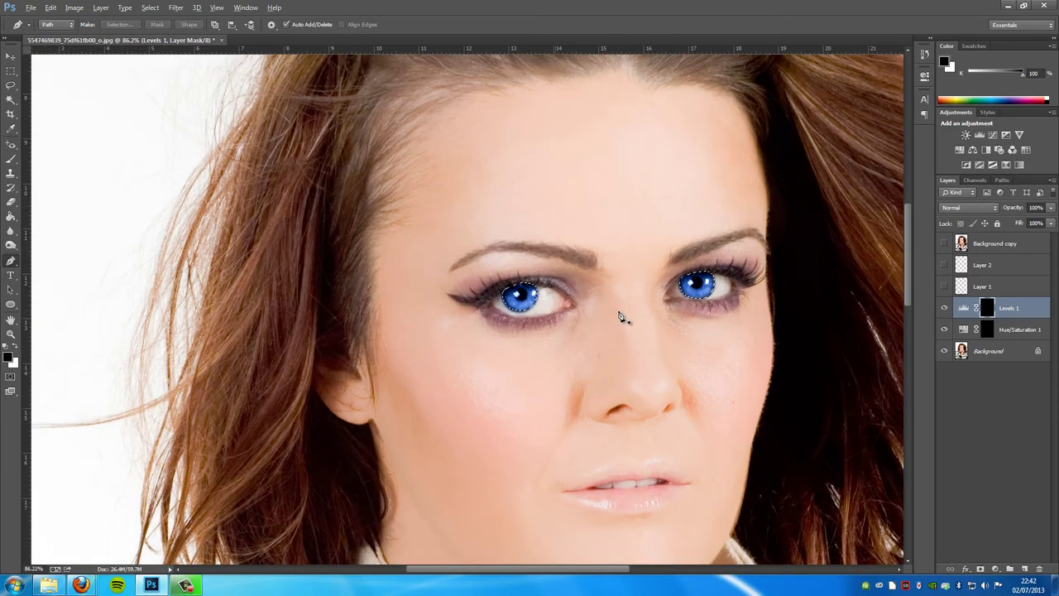
scroll(618, 312, up, 2)
scroll(649, 327, up, 1)
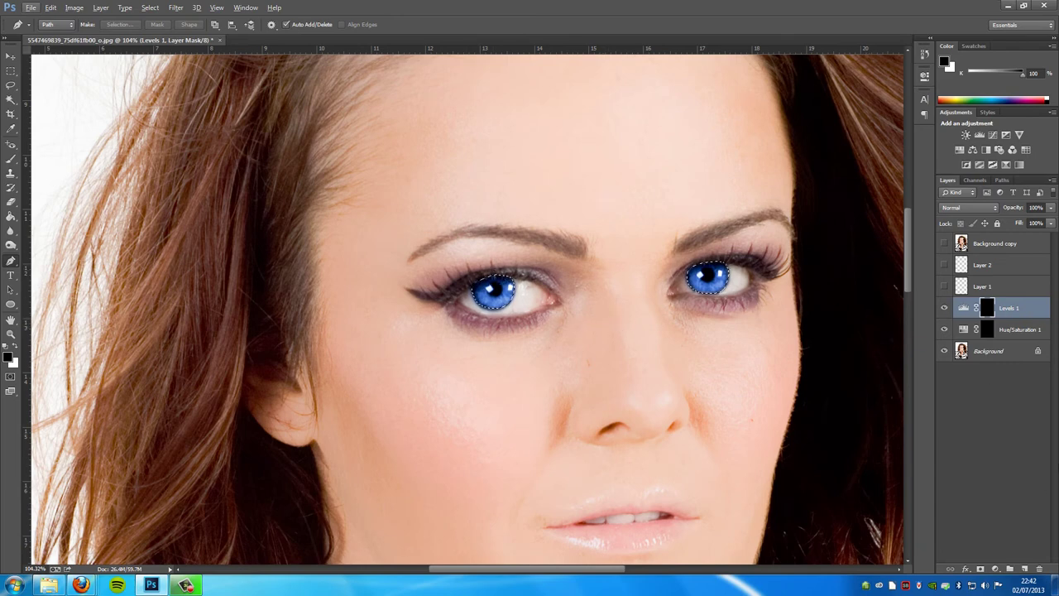
- Add a new layer, Layer 3, set to Overlay blend mode
click(1023, 569)
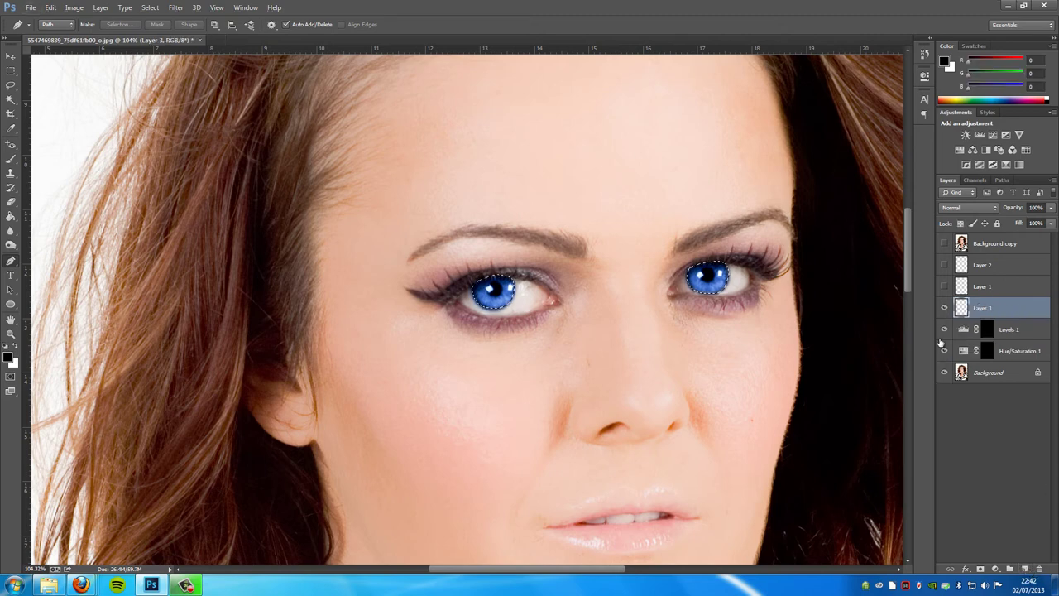
click(972, 208)
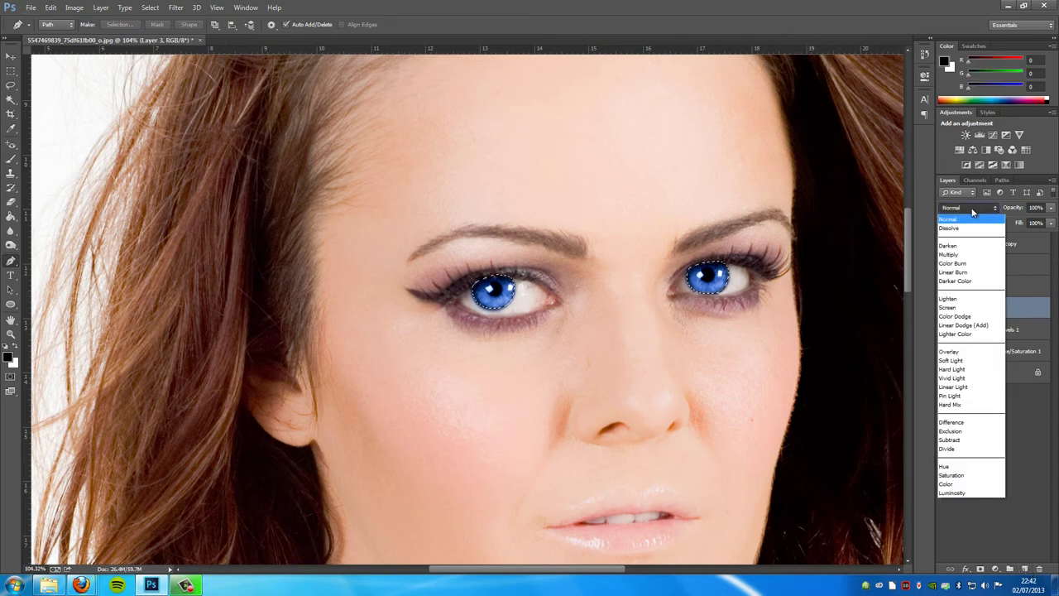
click(968, 352)
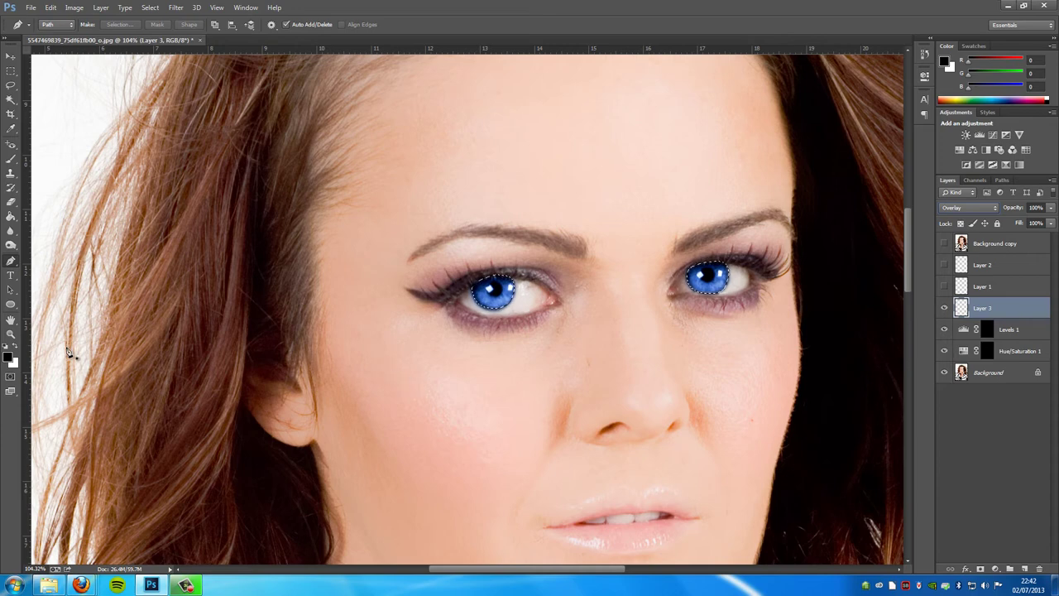
- Paint white highlights and a black right pupil with a size-35 brush, ending on white
click(11, 158)
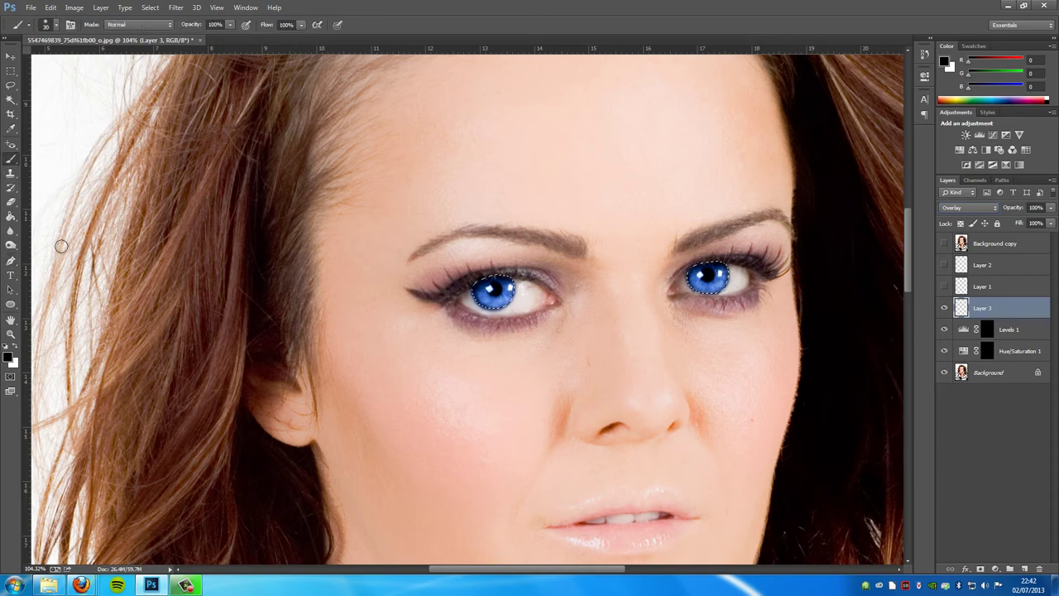
key(x)
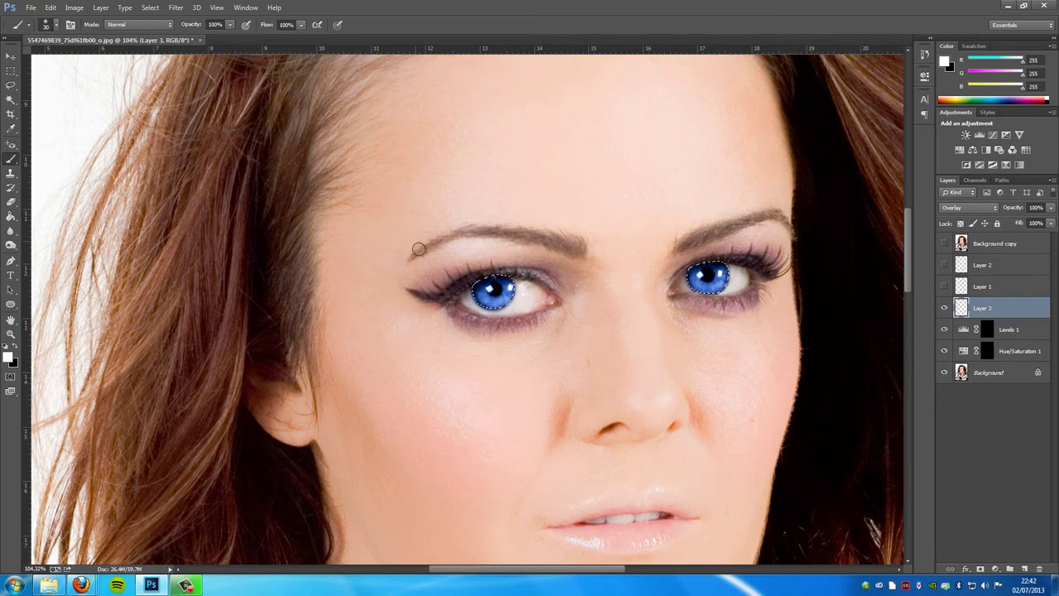
scroll(421, 260, up, 3)
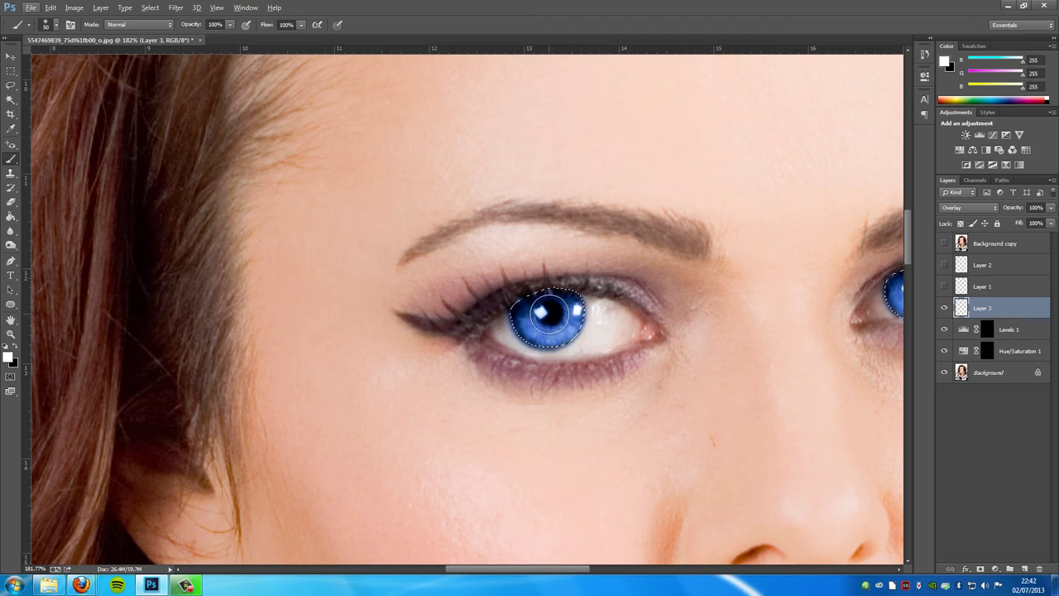
drag(532, 572, 569, 571)
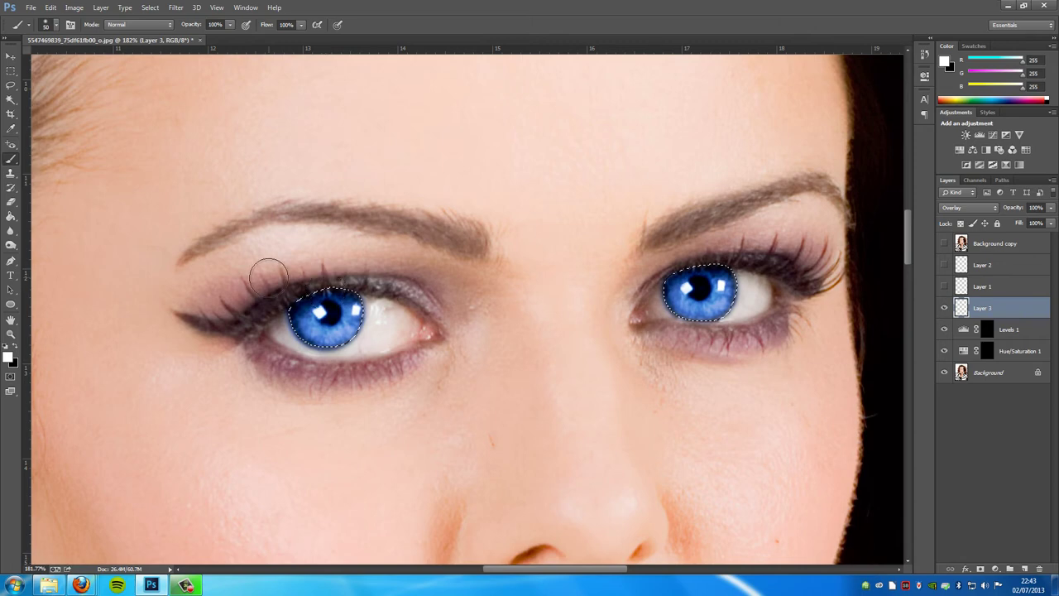
key(bracketleft)
key(bracketleft)
key(bracketleft)
click(6, 366)
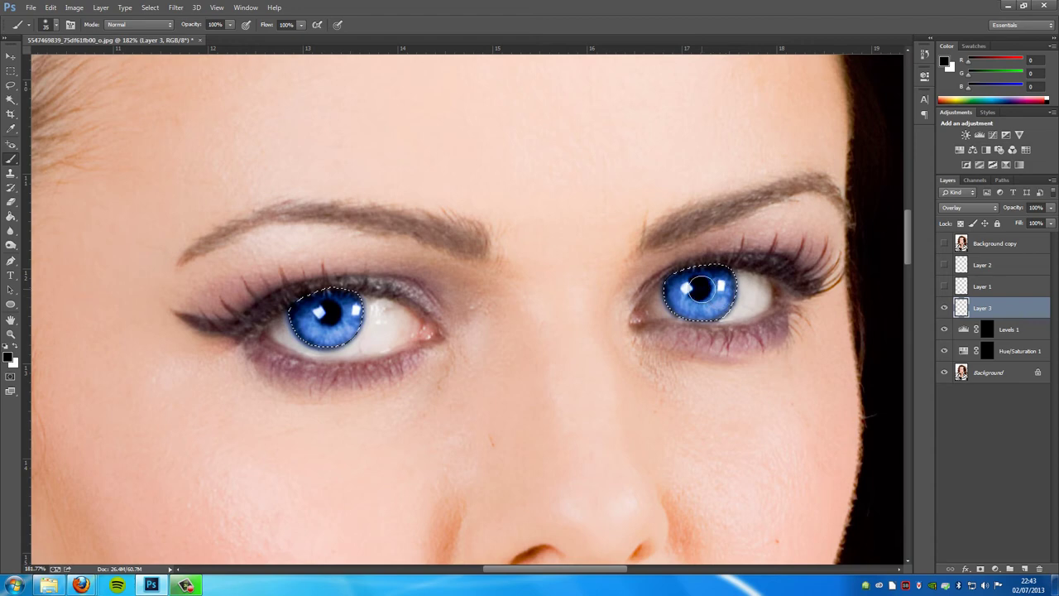
click(701, 286)
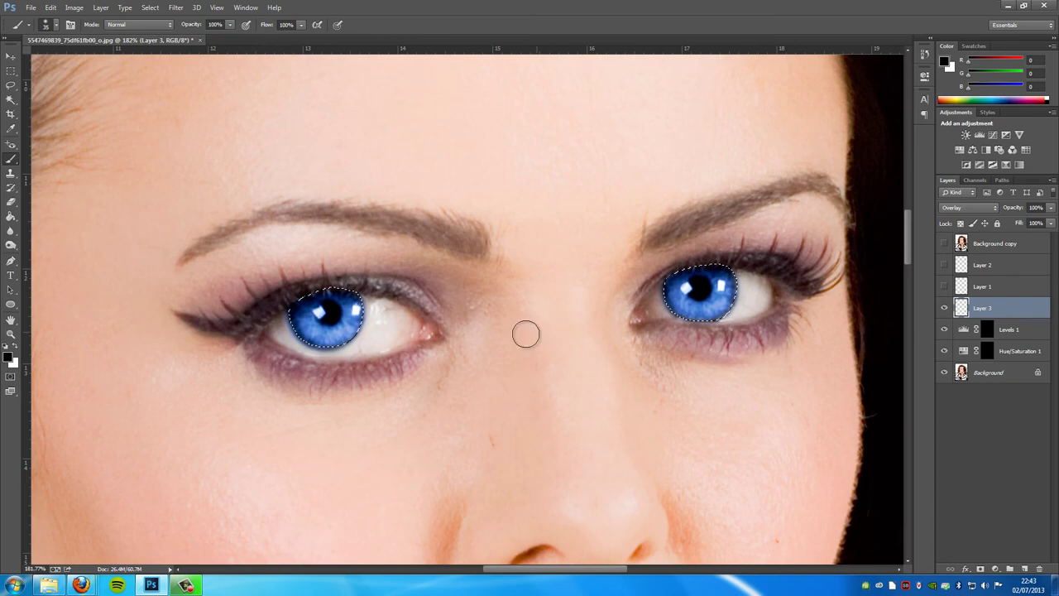
scroll(671, 370, down, 3)
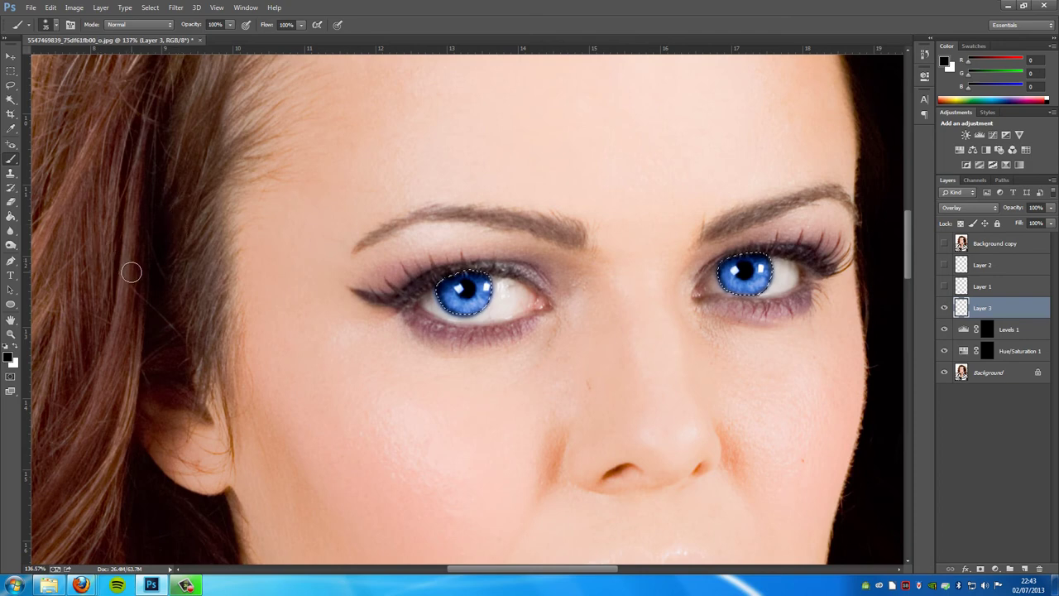
key(x)
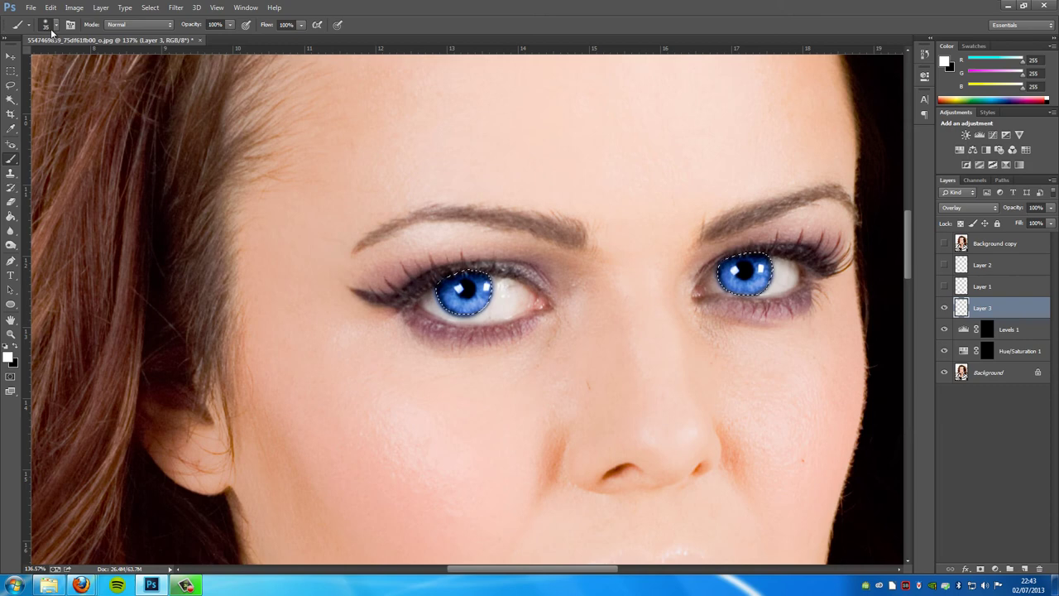
- Add Layer 4 and paint white catchlights in both irises with a size-15 brush
click(1023, 569)
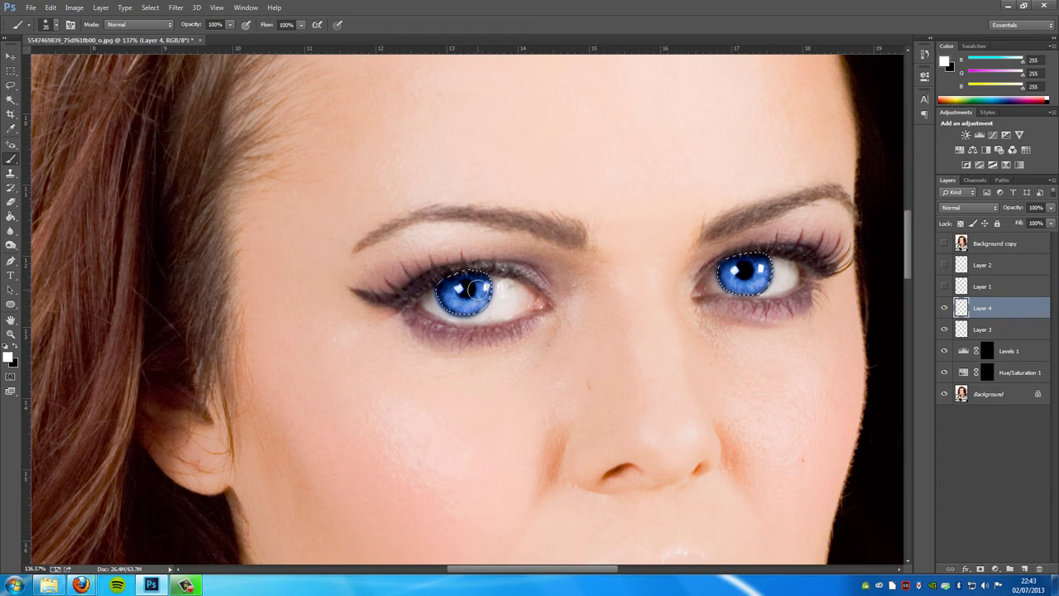
scroll(464, 289, up, 2)
key(bracketleft)
key(bracketleft)
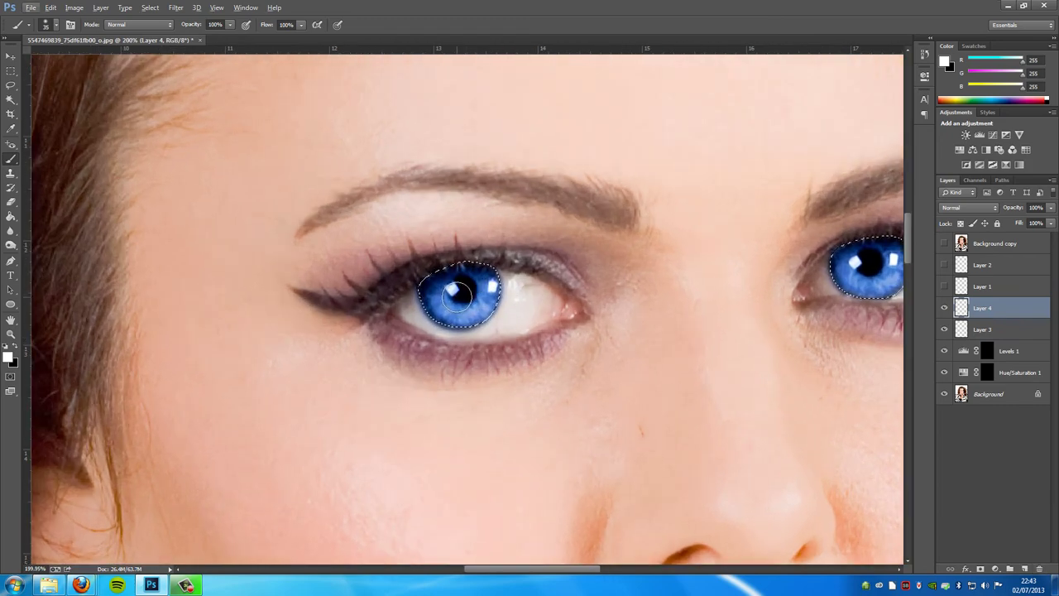
key(bracketleft)
key(bracketleft)
key(bracketleft)
key(bracketright)
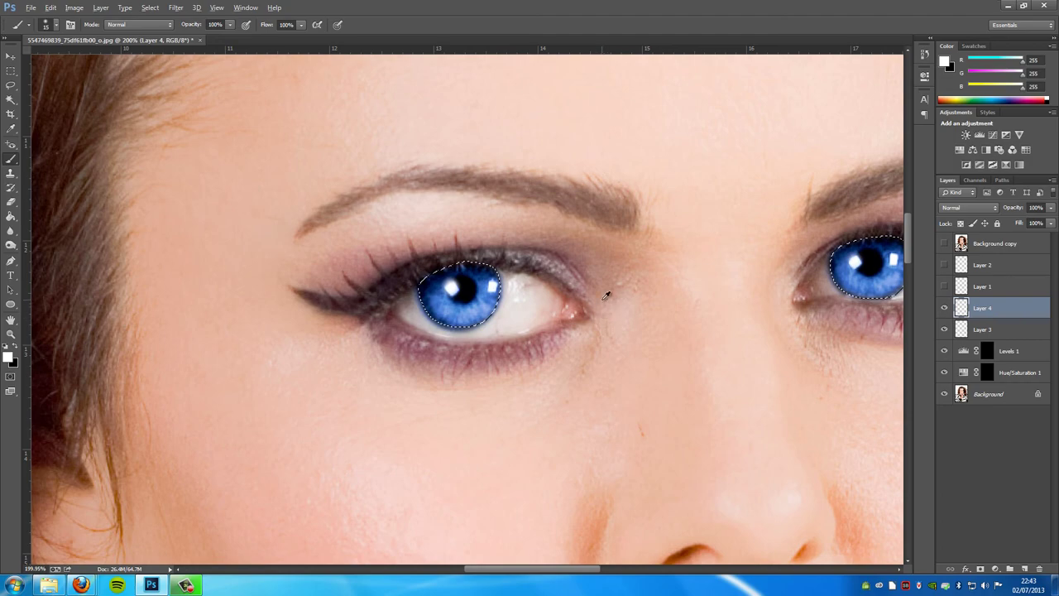
scroll(478, 273, down, 10)
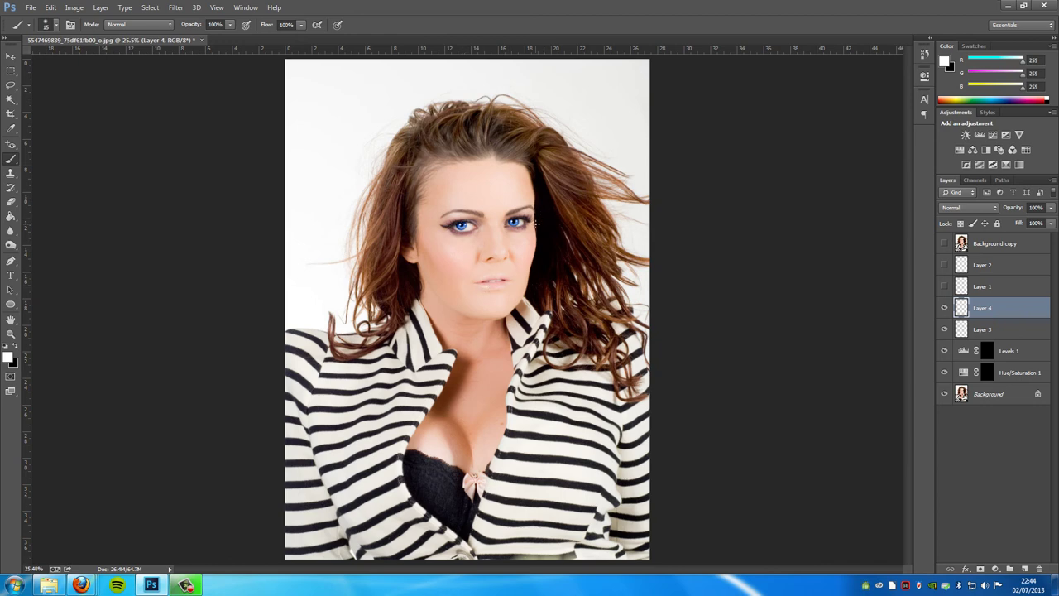
click(944, 244)
click(944, 244)
click(944, 244)
click(944, 244)
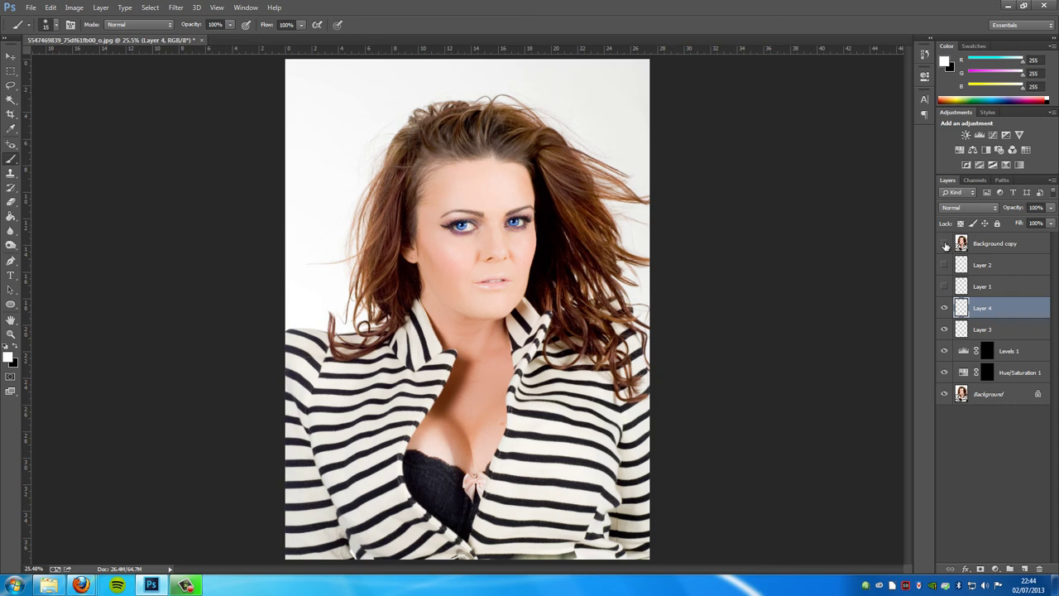